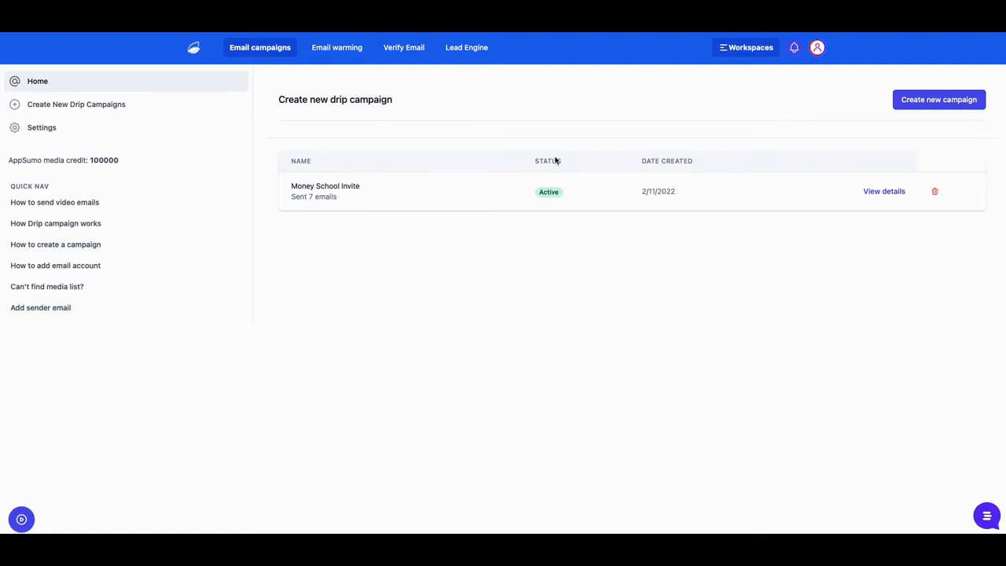
Create a new drip campaign and assign the Midnight Money Class email list to it.
click(931, 104)
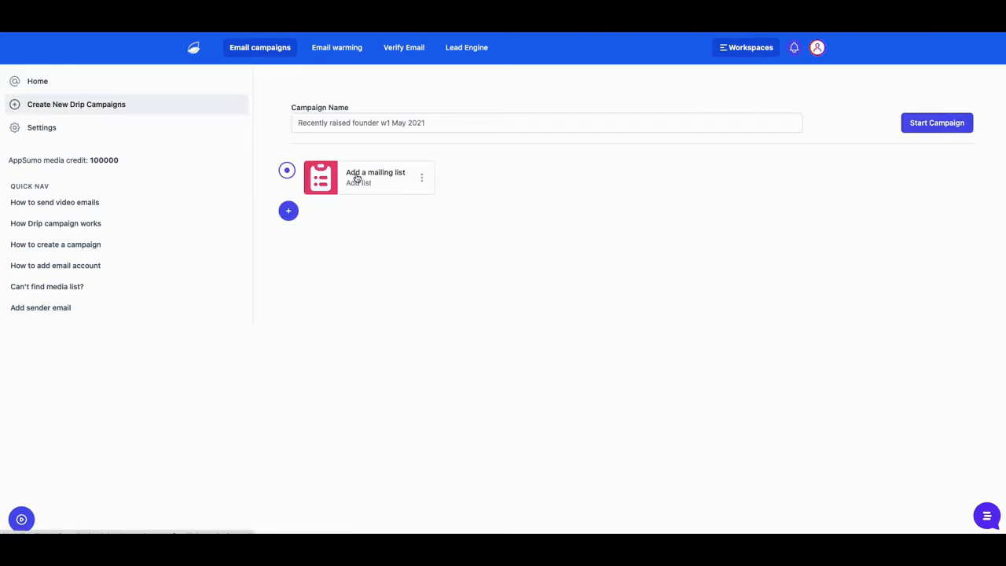
click(355, 175)
click(818, 98)
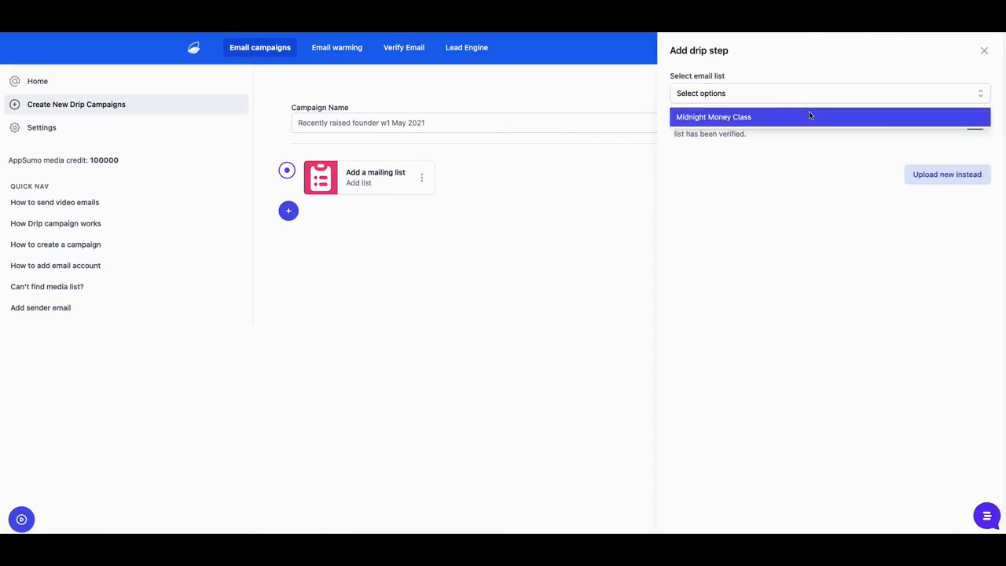
click(809, 116)
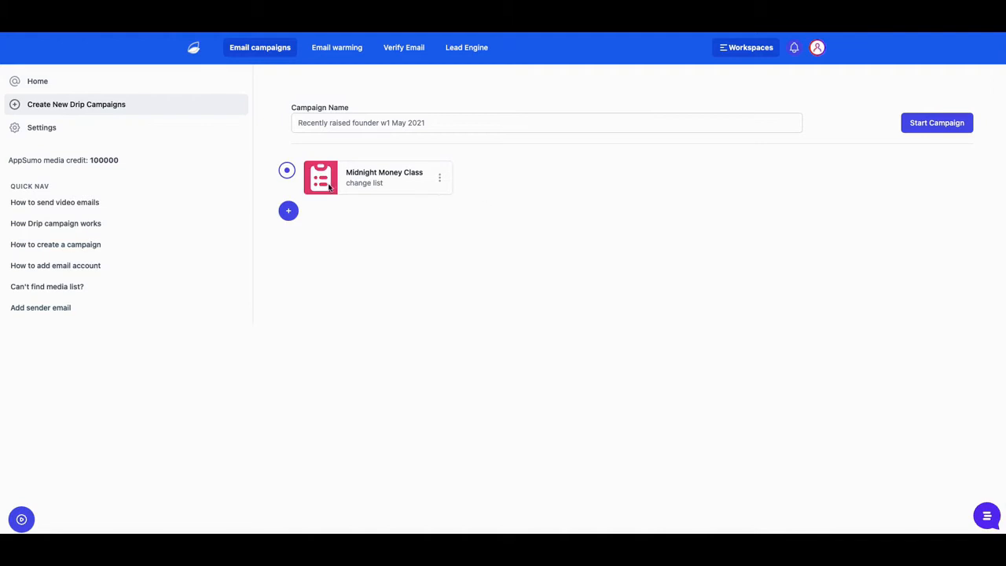
Add an email step after the mailing list and set its subject to "my test message".
click(288, 217)
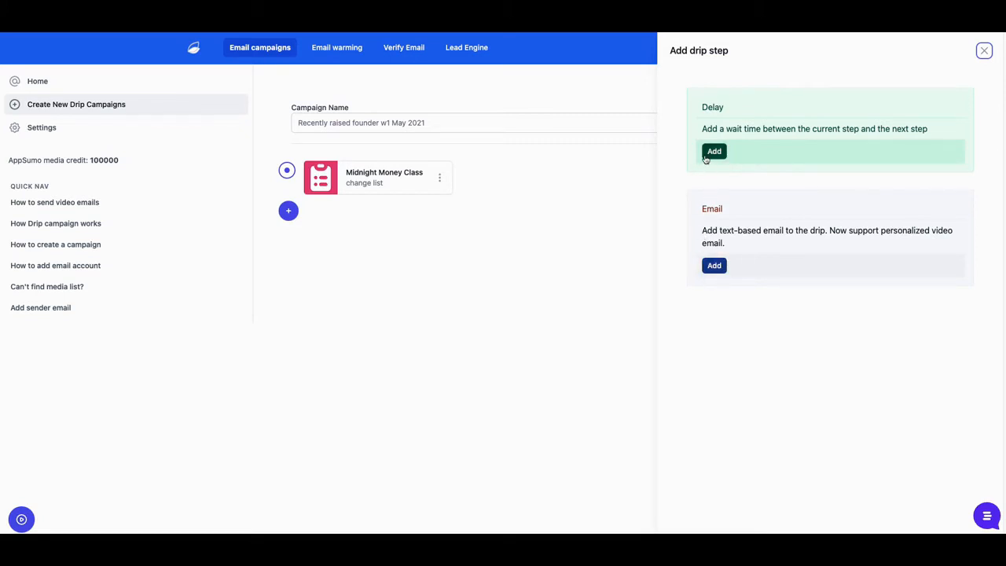
click(715, 268)
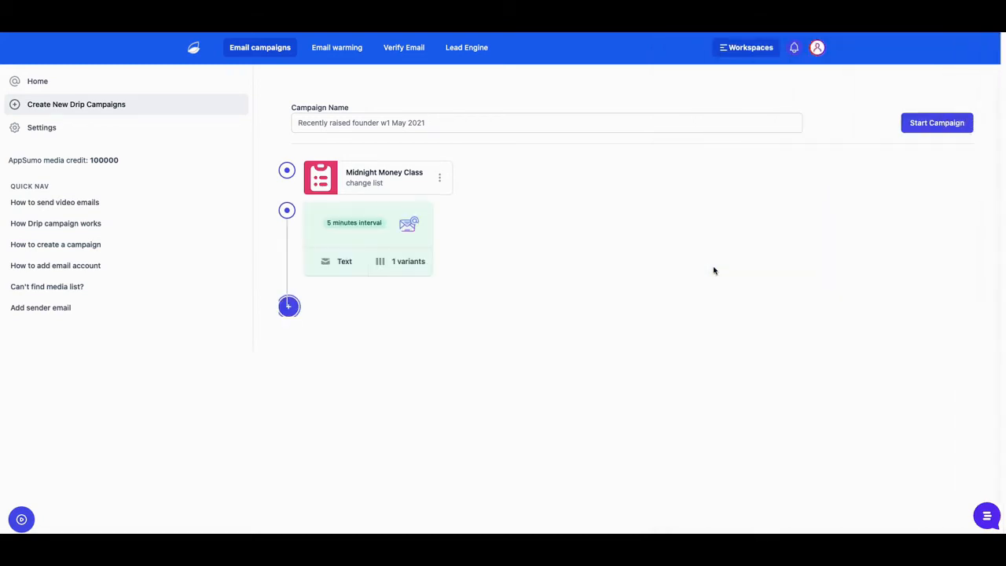
click(386, 227)
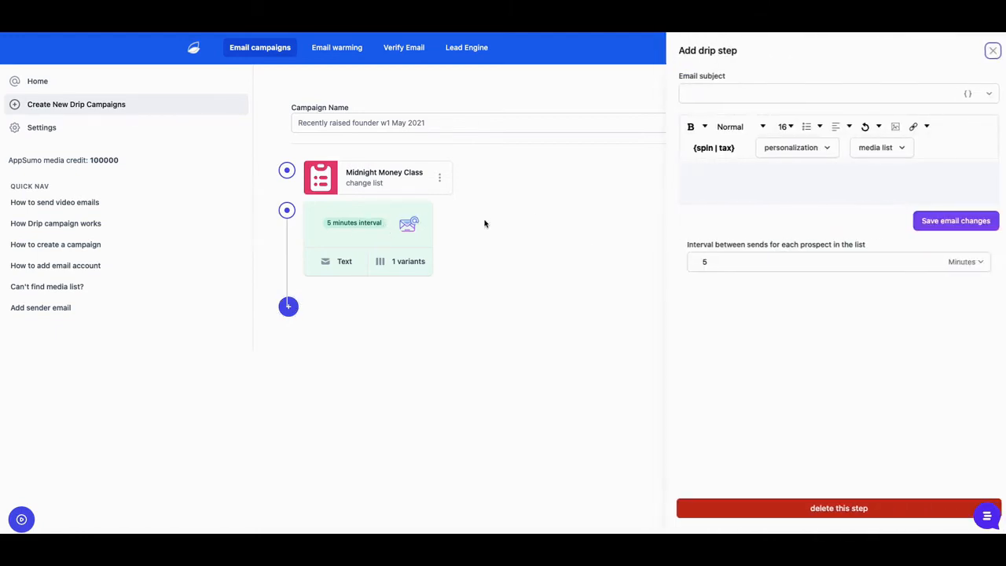
click(712, 92)
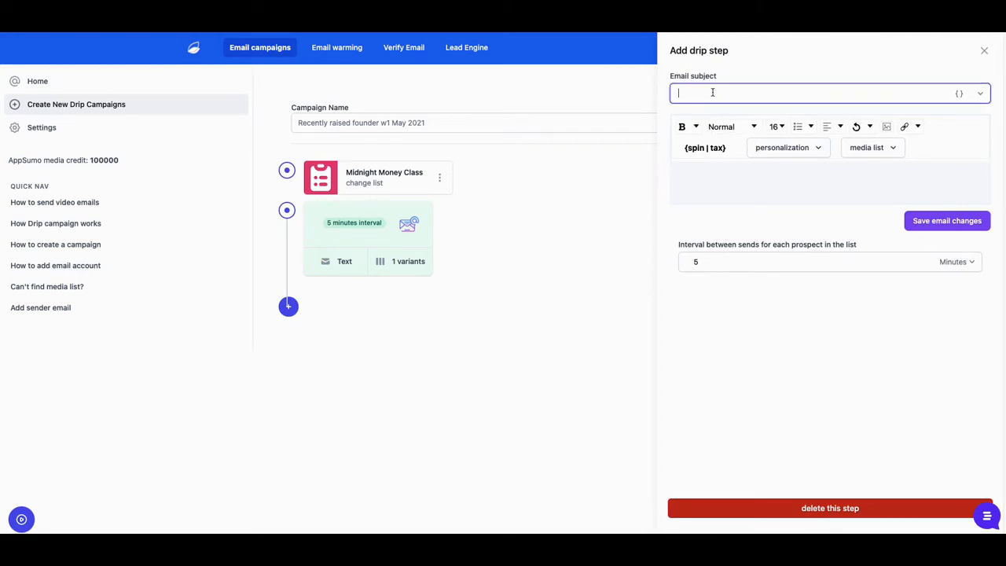
text(my test message)
Insert the Name personalization tag with fallback at the start of the email body.
click(776, 175)
click(819, 149)
click(822, 174)
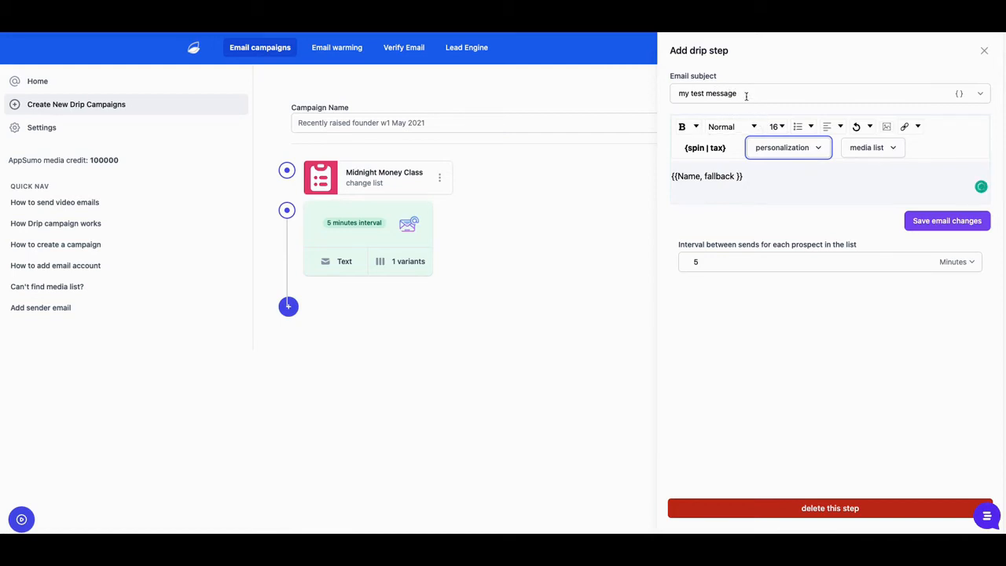
click(809, 154)
click(810, 153)
Write "I hope you are doing well. Call when you get a chance." below the name tag and sign off with "Regards," and the sender's first name.
key(Return)
key(Return)
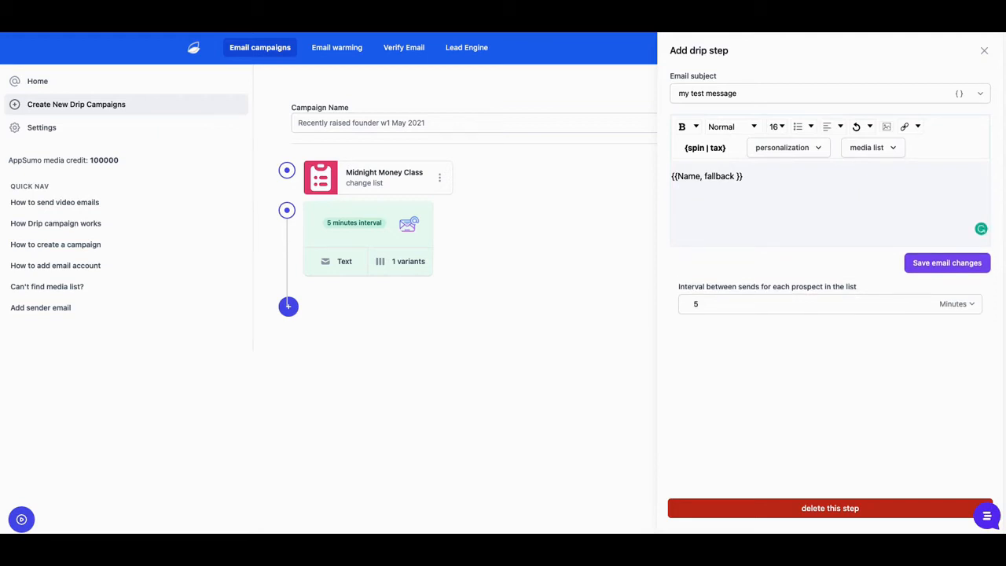
text(I hope you are doing well)
text(Call)
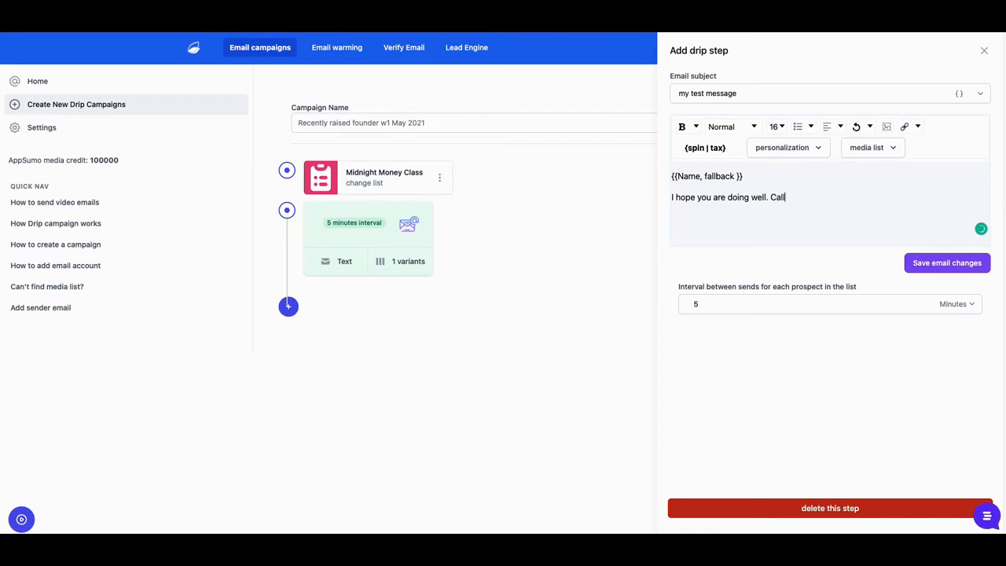
text( when you get a chance.)
key(Return)
key(Return)
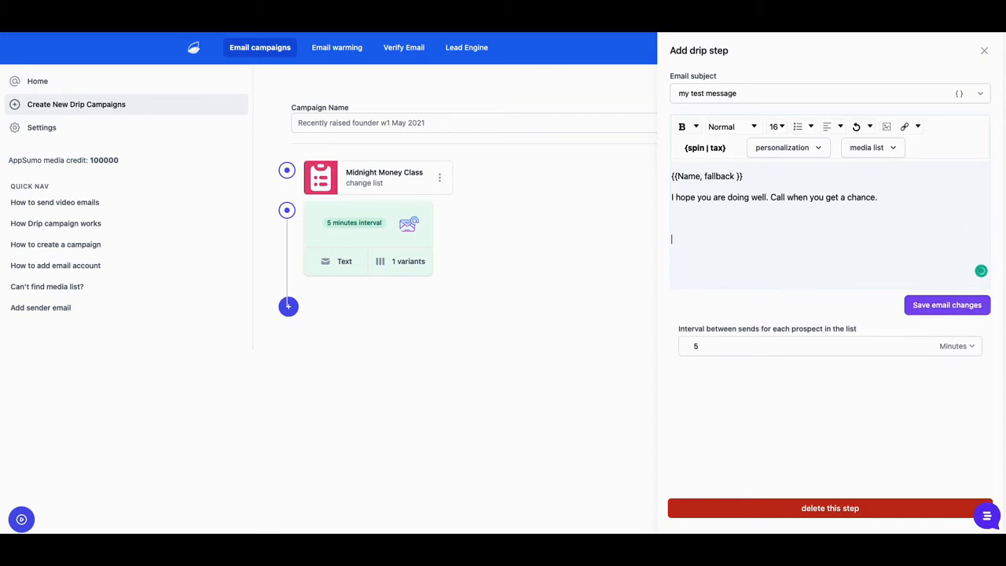
text(Regards,)
key(Return)
text(Jenny)
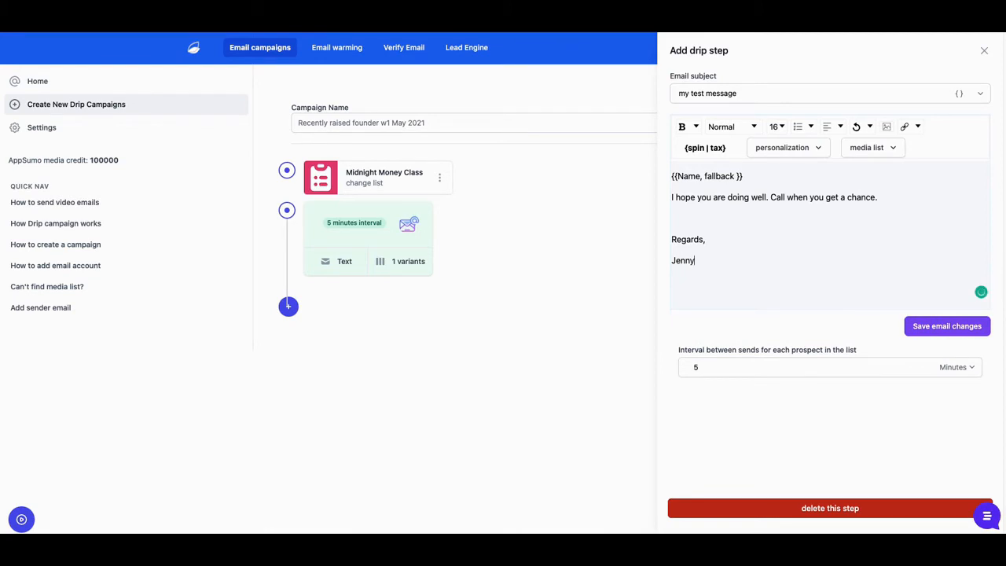
Insert a spintax block reading "Kindest Regards" after "Regards," in the email's sign-off.
click(707, 239)
click(706, 148)
text(Kindest)
text(Regards| })
Insert a spintax block reading "Please respond to this email when you are free" after the body sentence and save the email.
click(877, 199)
click(709, 149)
text(Please respond to this)
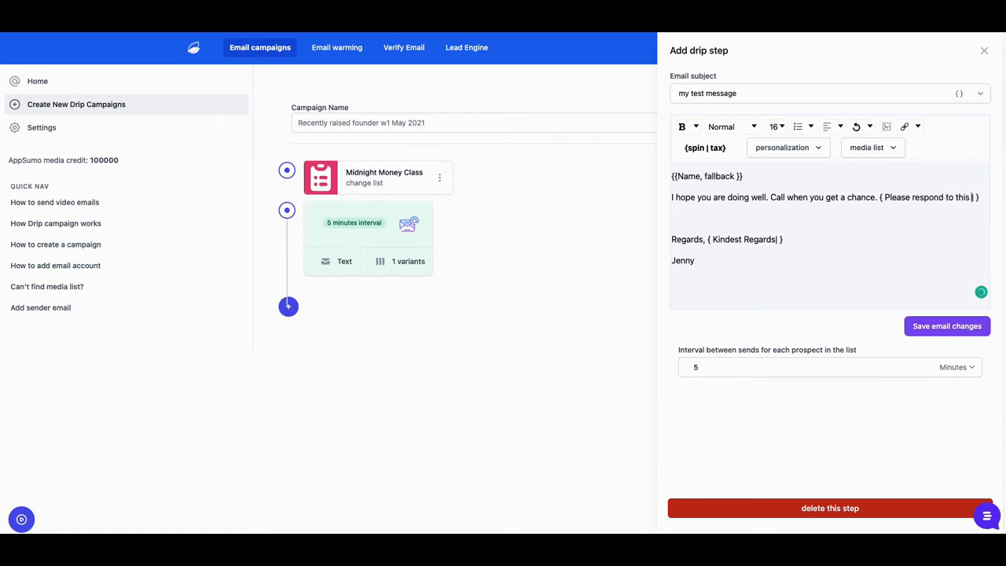
text( email when you are f )
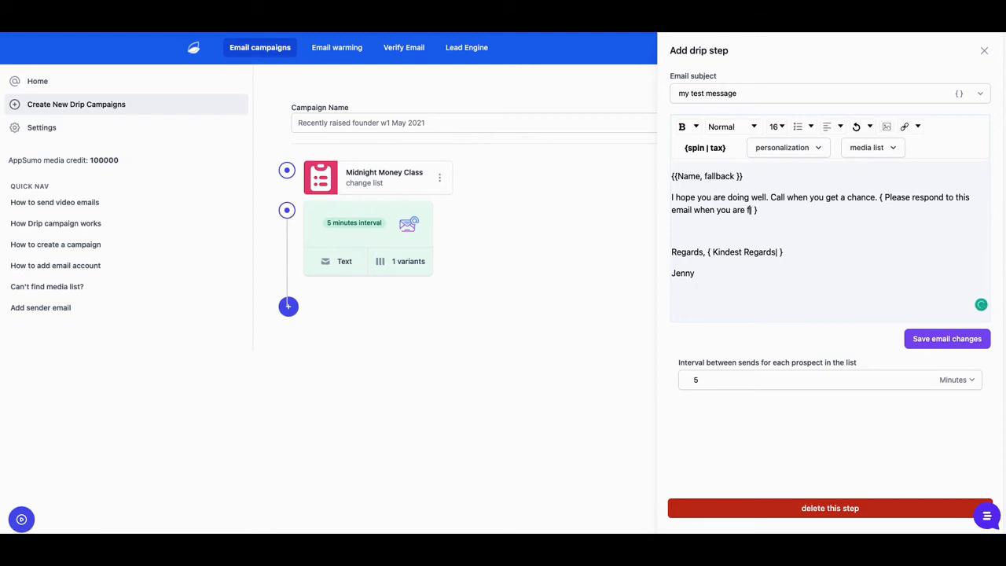
text(ree)
click(943, 340)
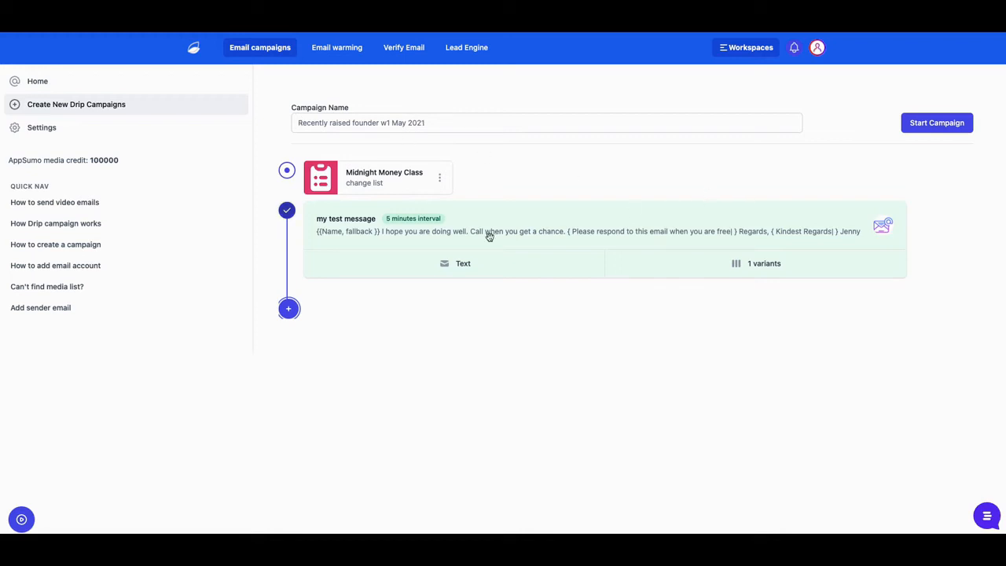
Add a delay after the email step, set it to 36 hours and save it.
click(288, 309)
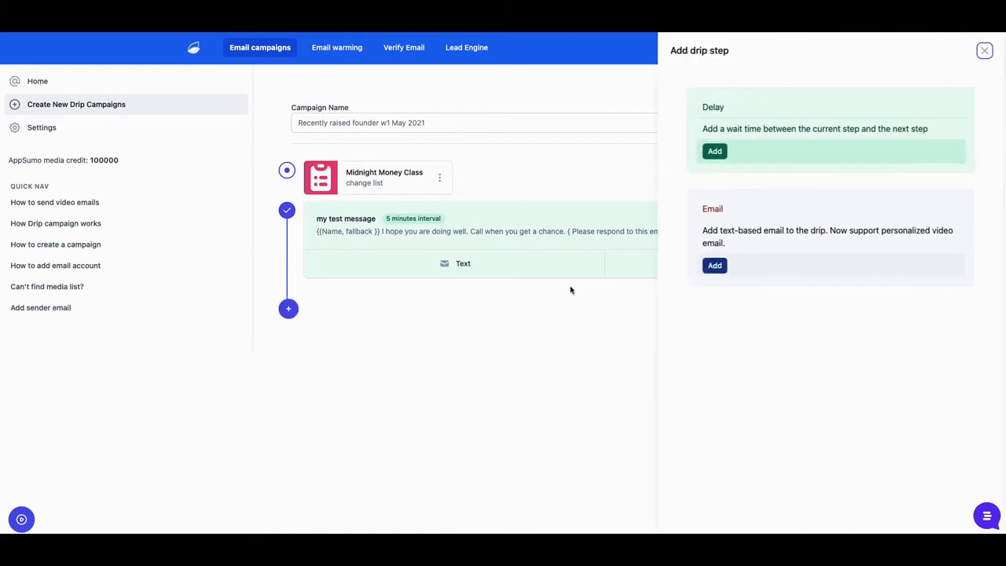
click(714, 151)
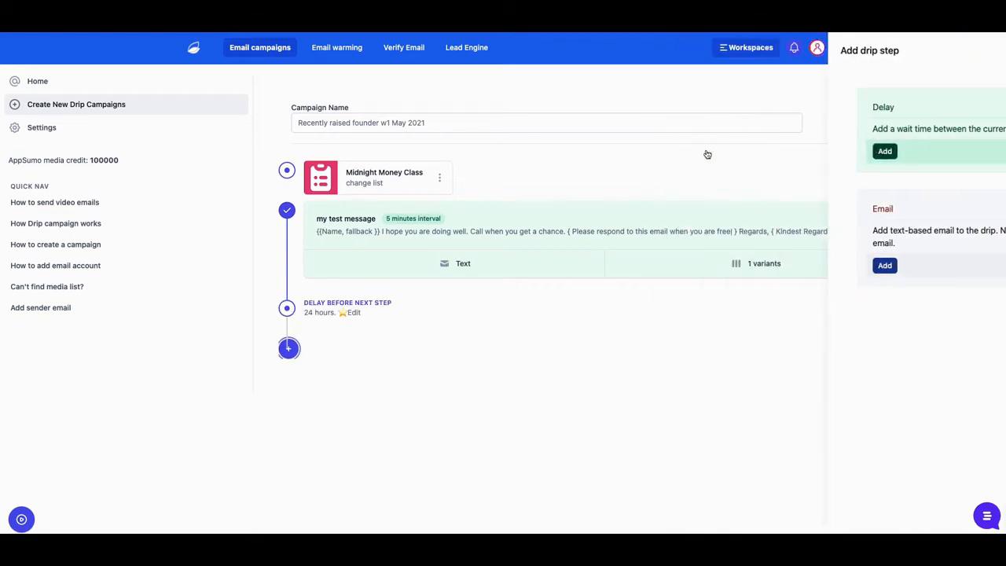
click(354, 315)
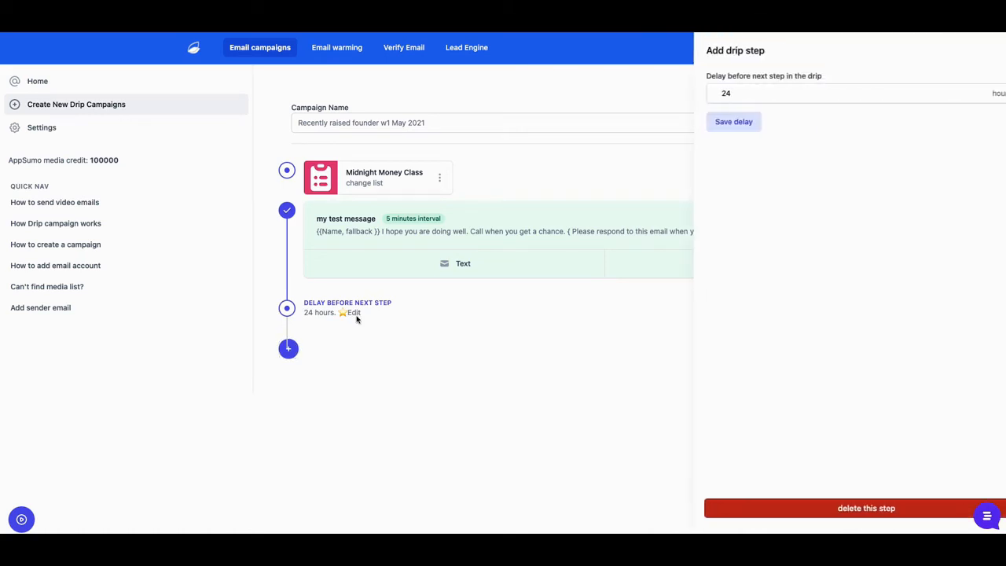
drag(963, 93, 661, 94)
text(36)
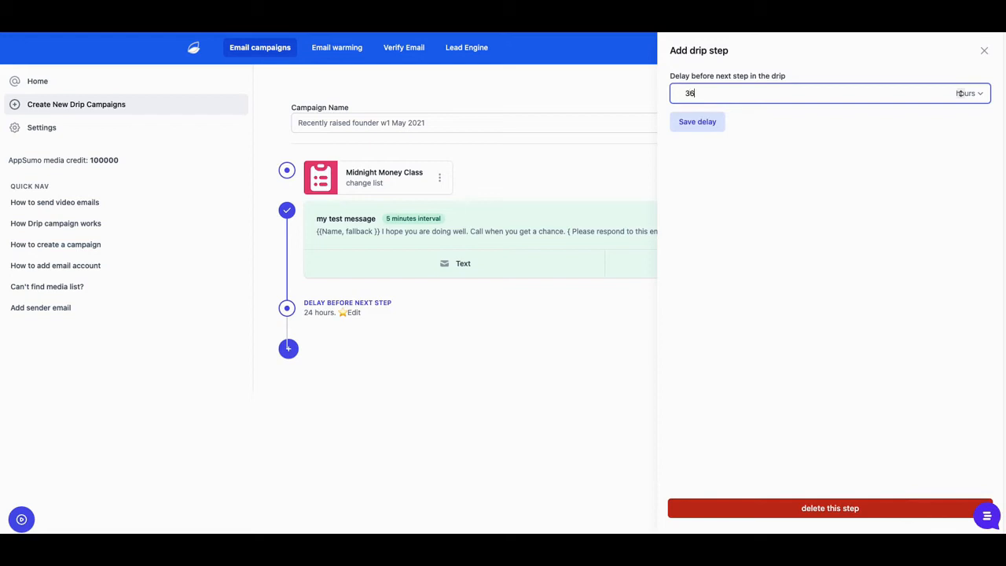
click(975, 94)
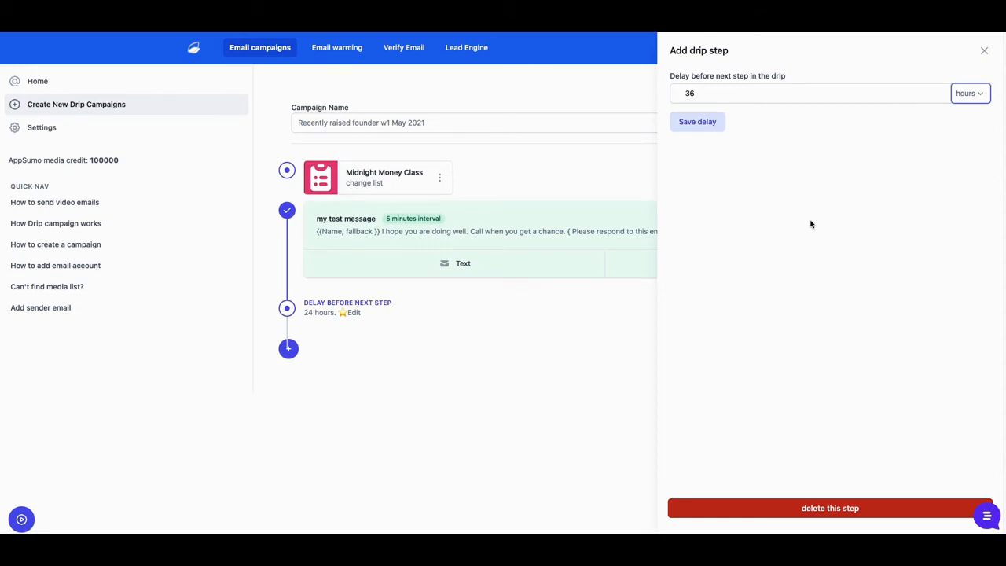
click(703, 125)
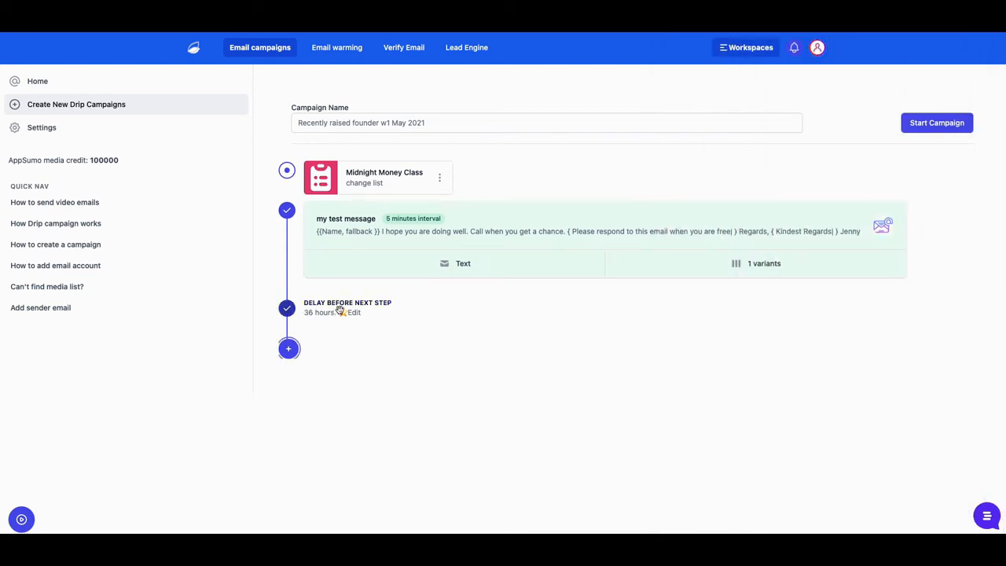
Add a second email step after the delay and delete it again.
click(289, 350)
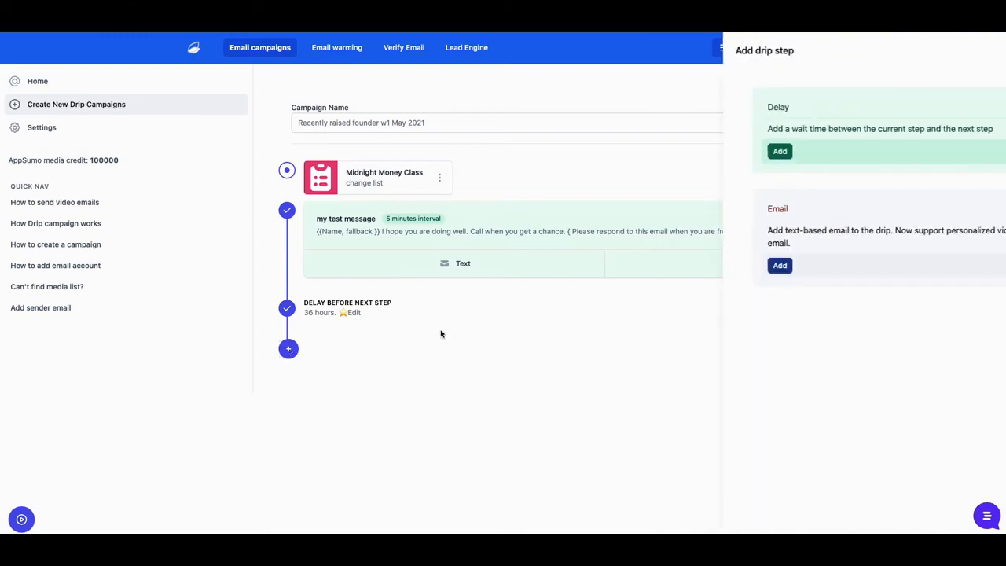
click(715, 266)
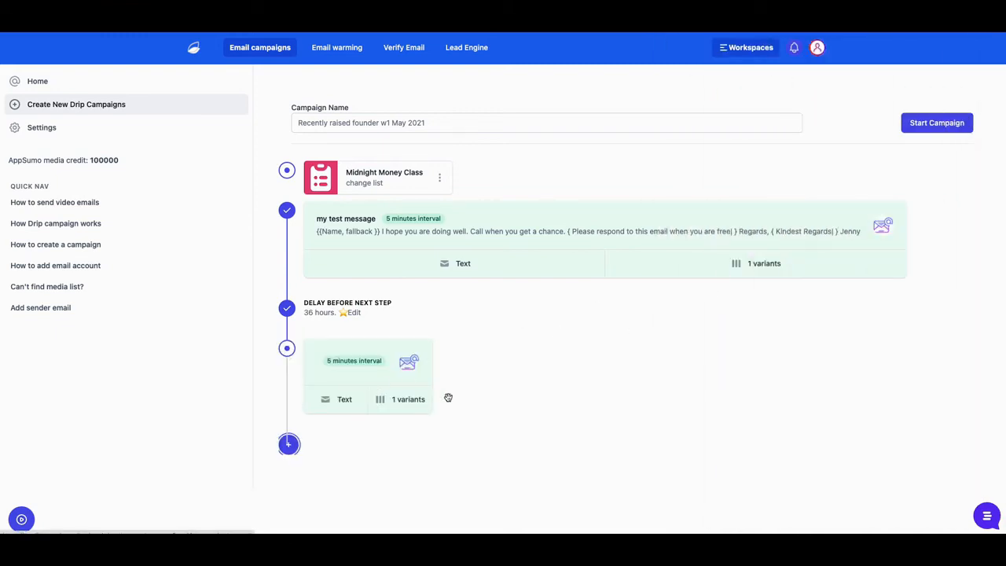
click(390, 374)
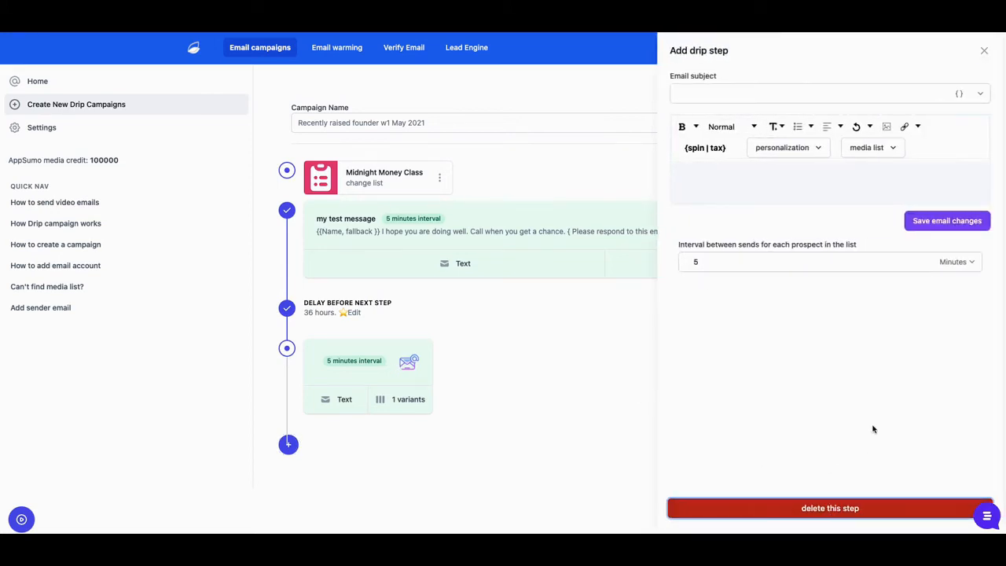
click(843, 508)
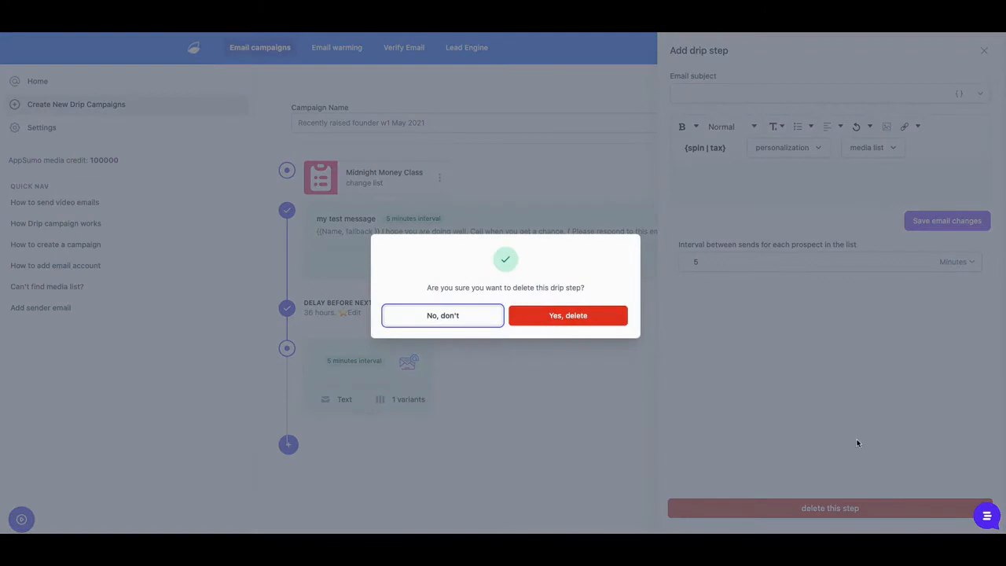
click(596, 314)
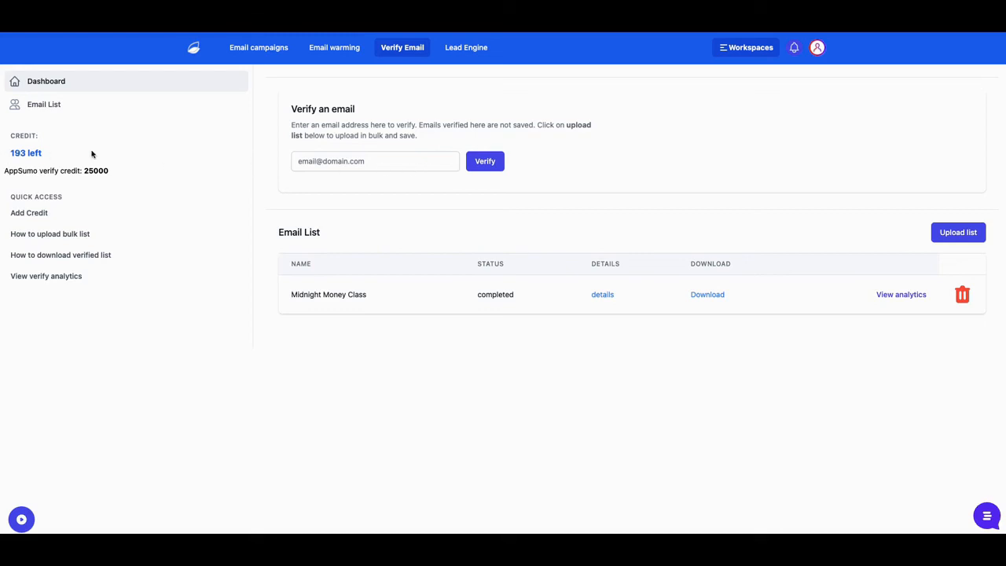
Look at the upload form for email lists and the verification analytics of the Midnight Money Class list.
click(962, 238)
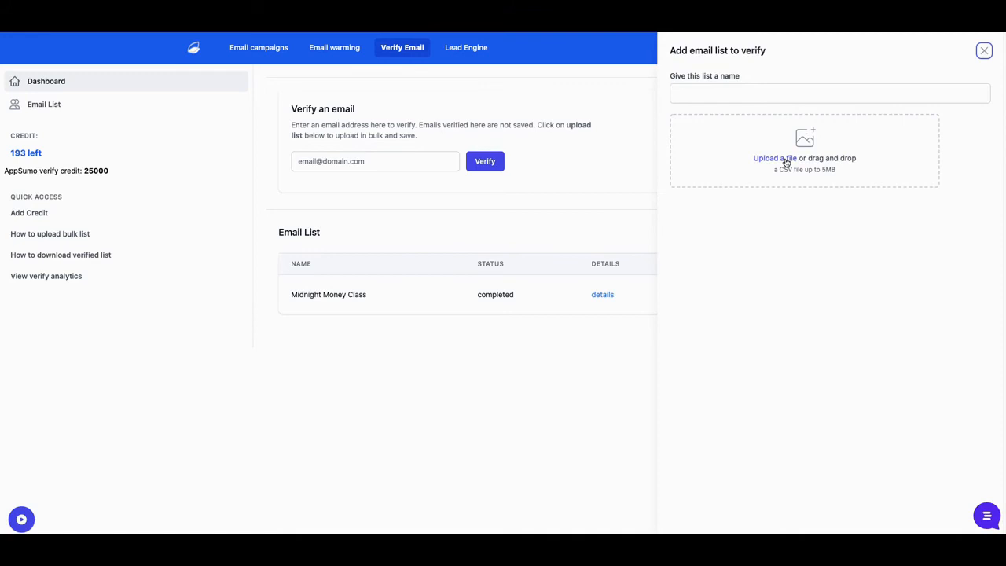
click(984, 52)
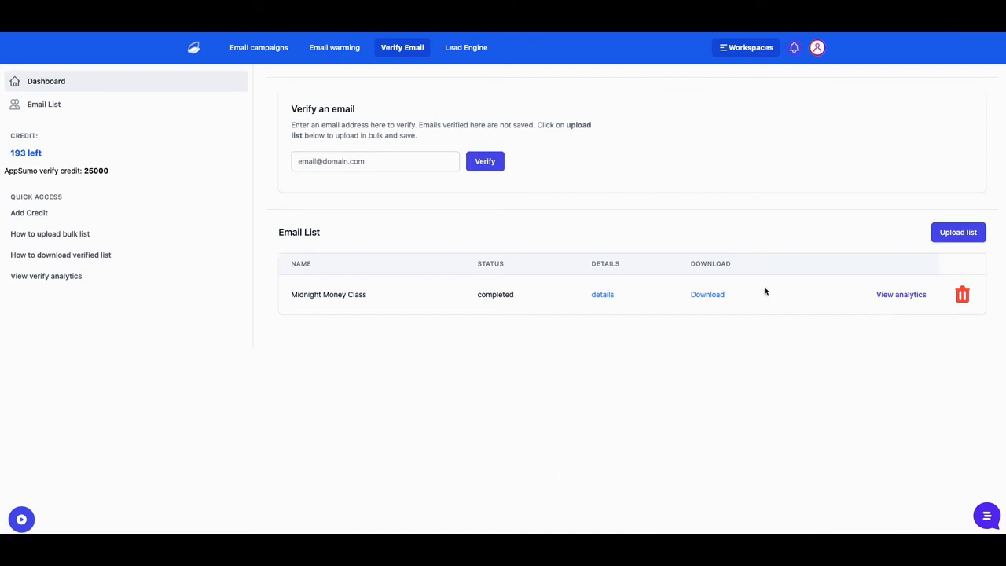
click(903, 297)
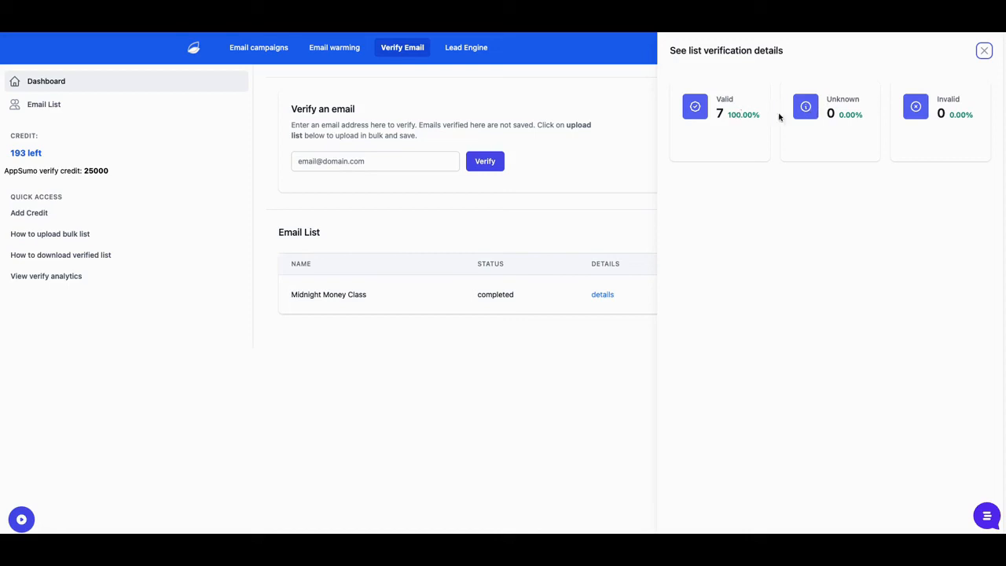
click(984, 51)
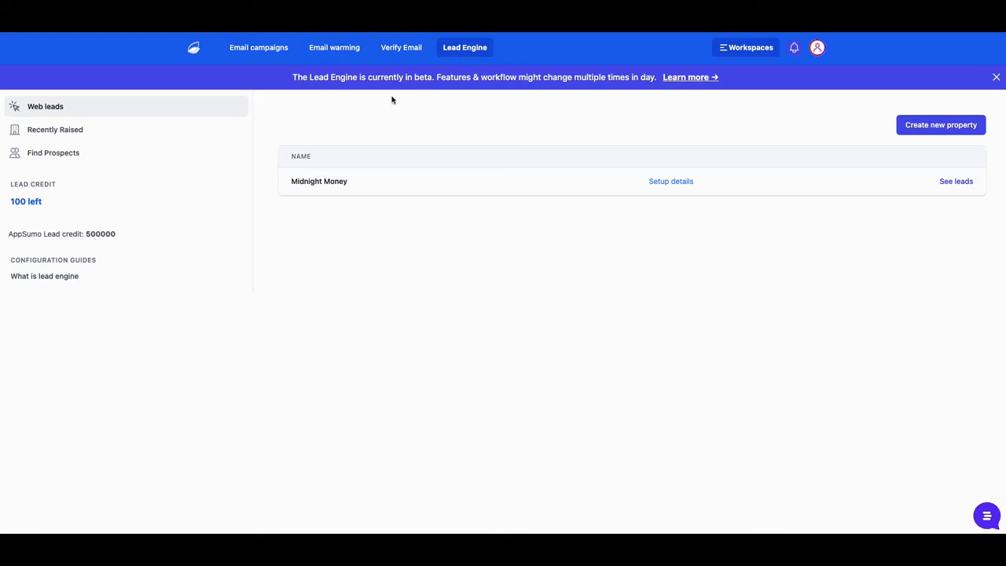
View the Lead Engine's Recently Raised and Find Prospects pages and return to the web leads.
click(45, 132)
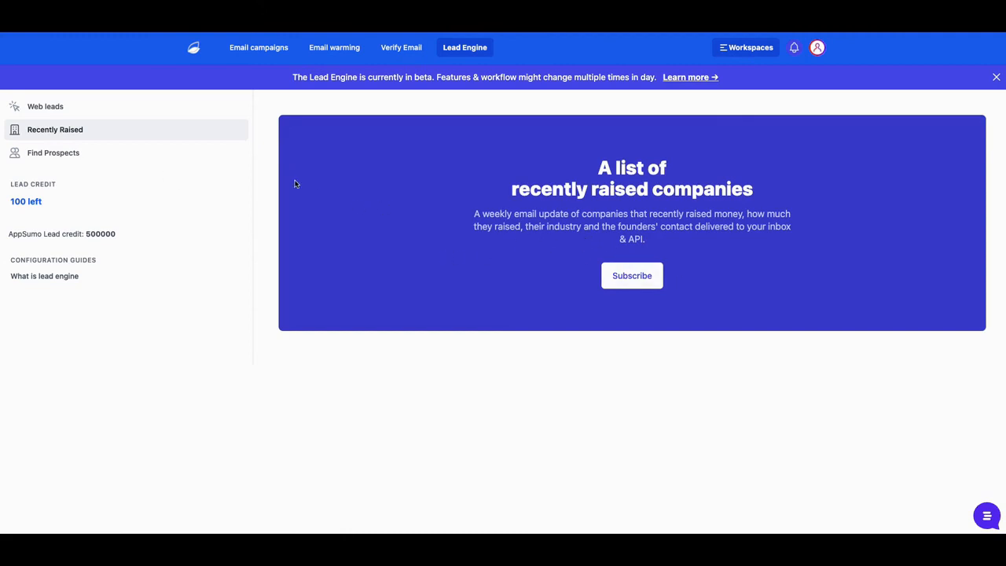
click(61, 154)
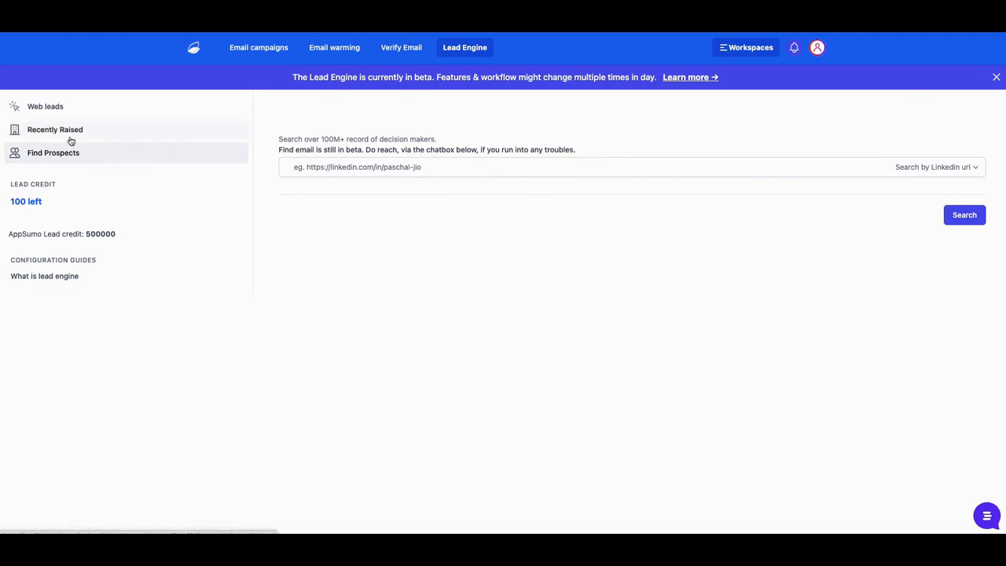
click(58, 114)
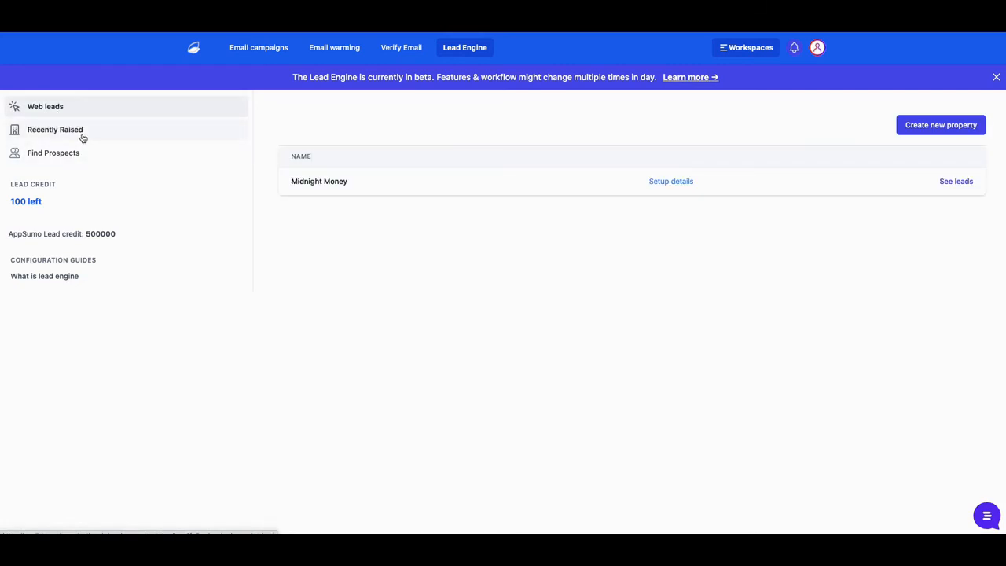
Create a web property named New List Test with murlist.com as its property domain.
click(940, 130)
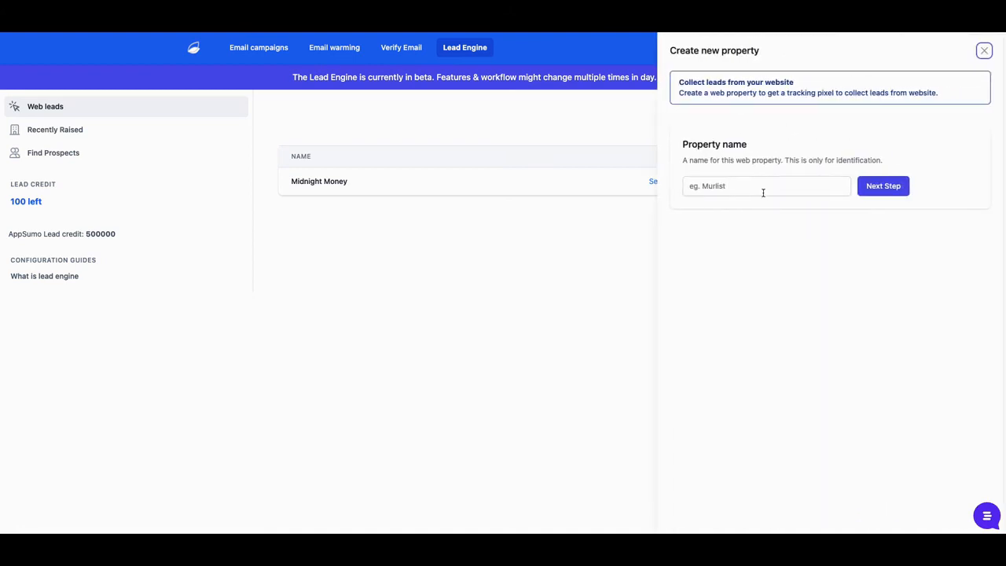
click(763, 190)
text(New List Test)
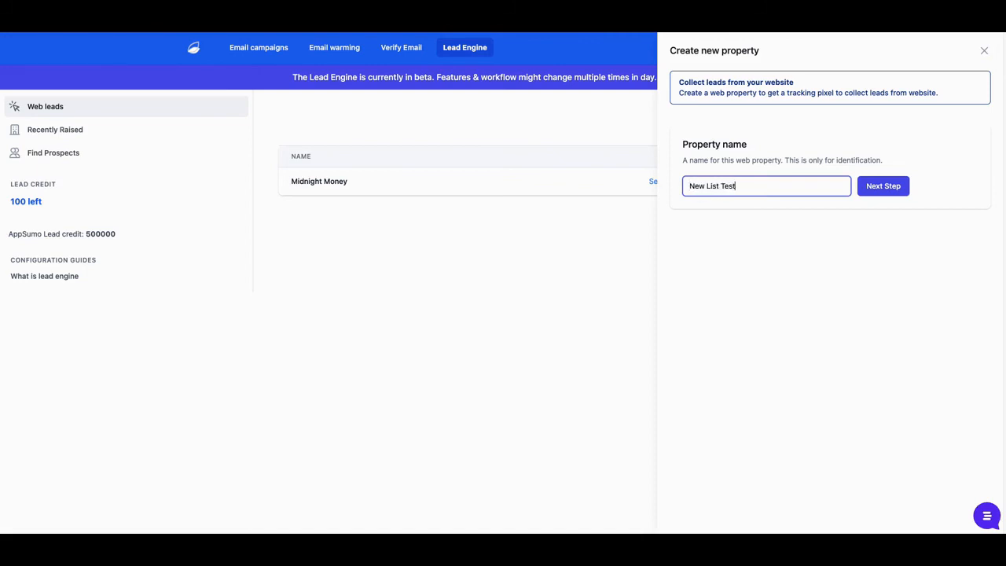
click(872, 187)
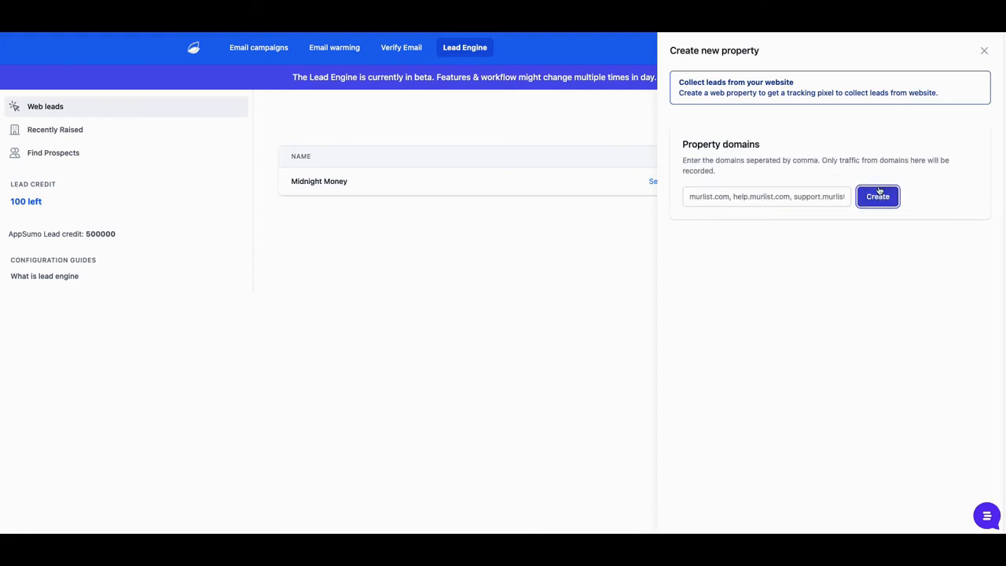
click(823, 198)
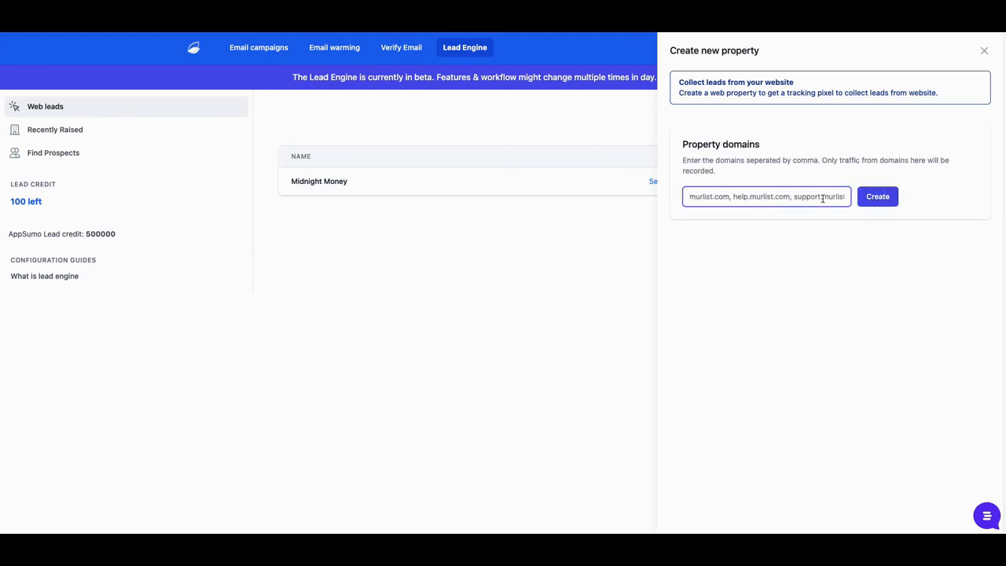
text(murlist.com)
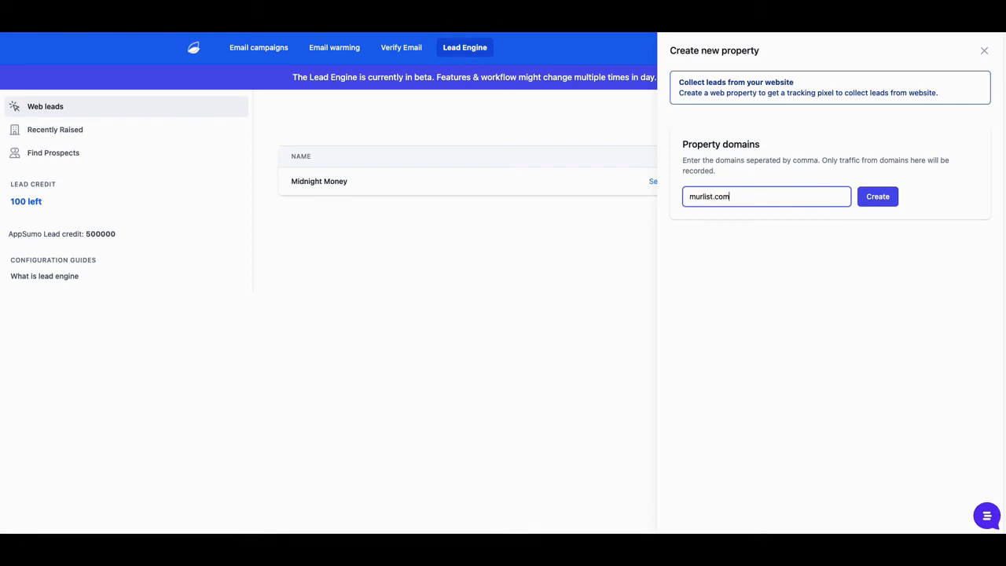
click(879, 196)
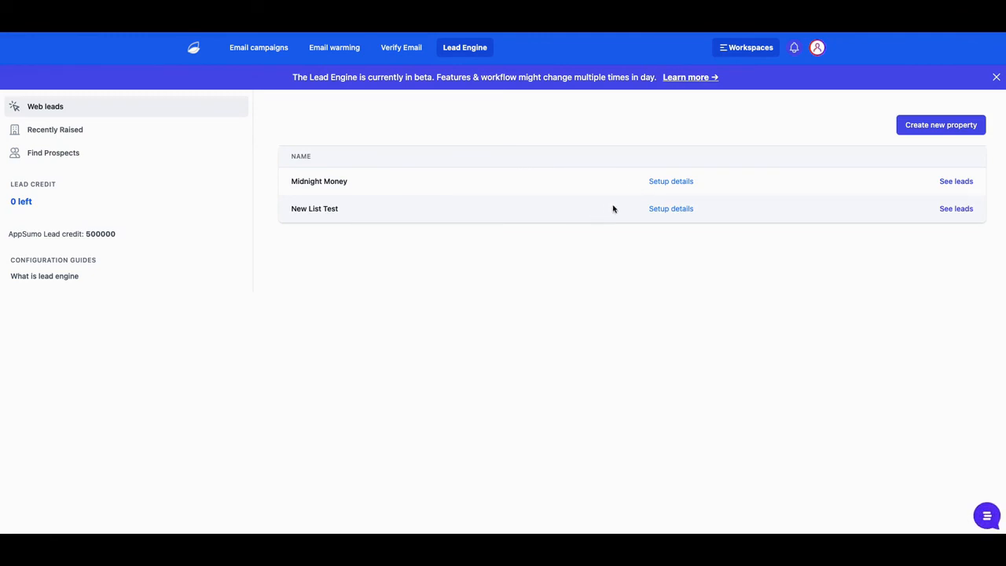
Look at the setup details of New List Test and the web leads of Midnight Money.
click(674, 211)
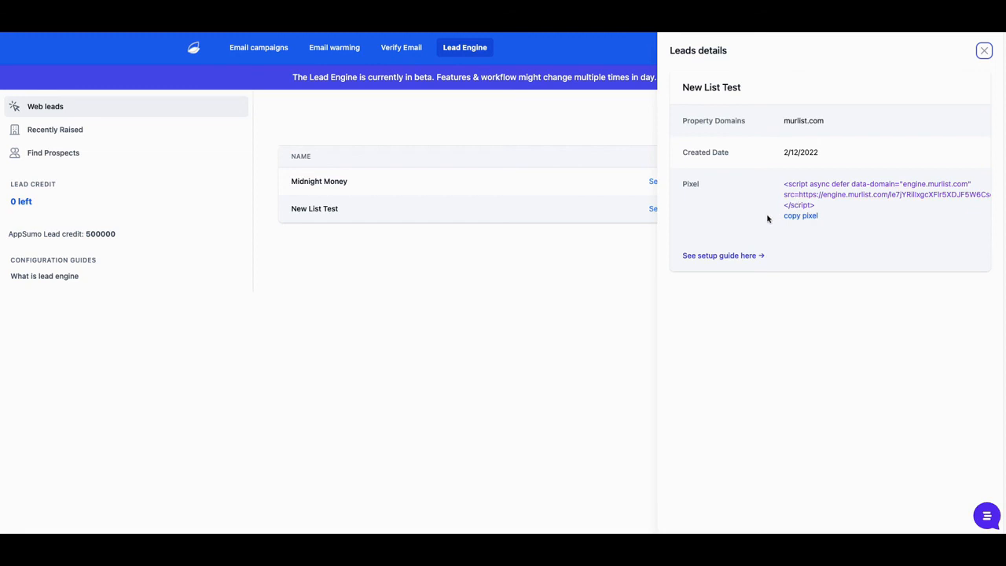
click(985, 50)
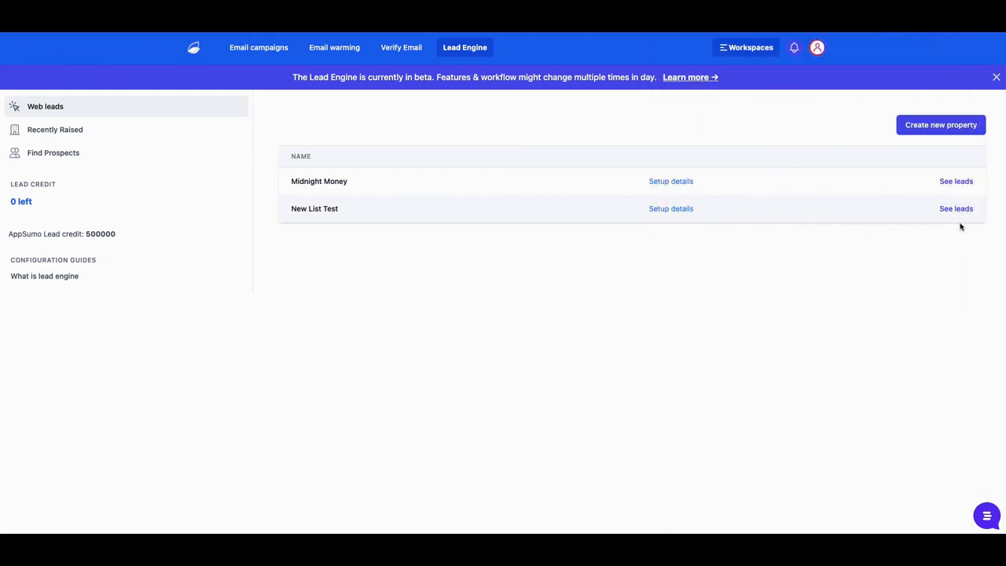
click(957, 182)
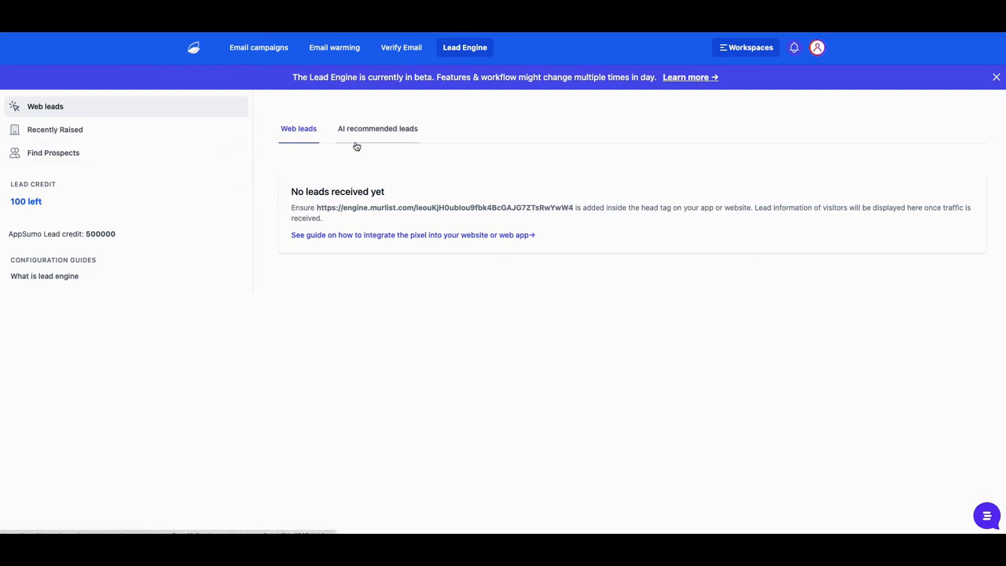
Subscribe to the weekly email update of recently raised companies in the Lead Engine.
click(67, 135)
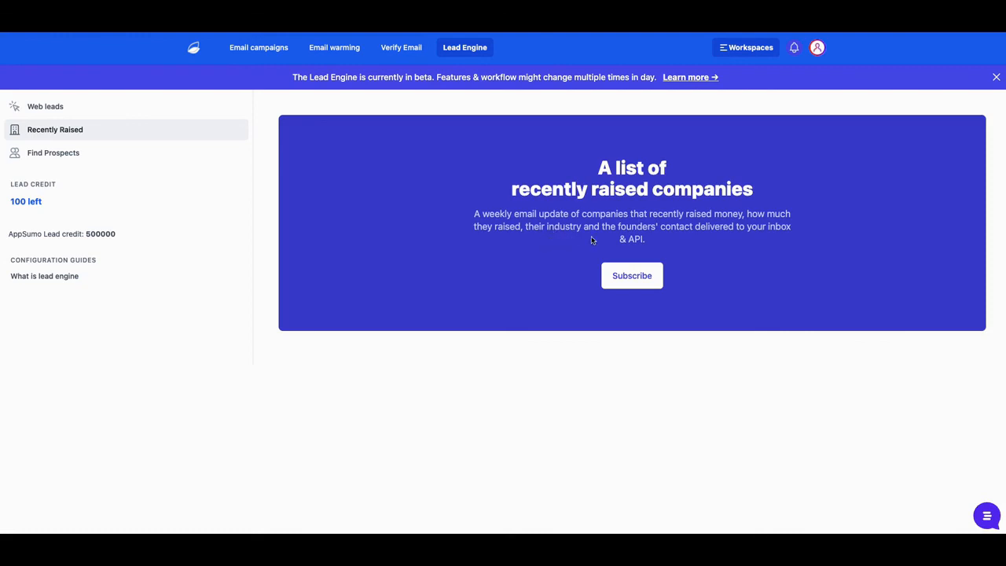
click(632, 275)
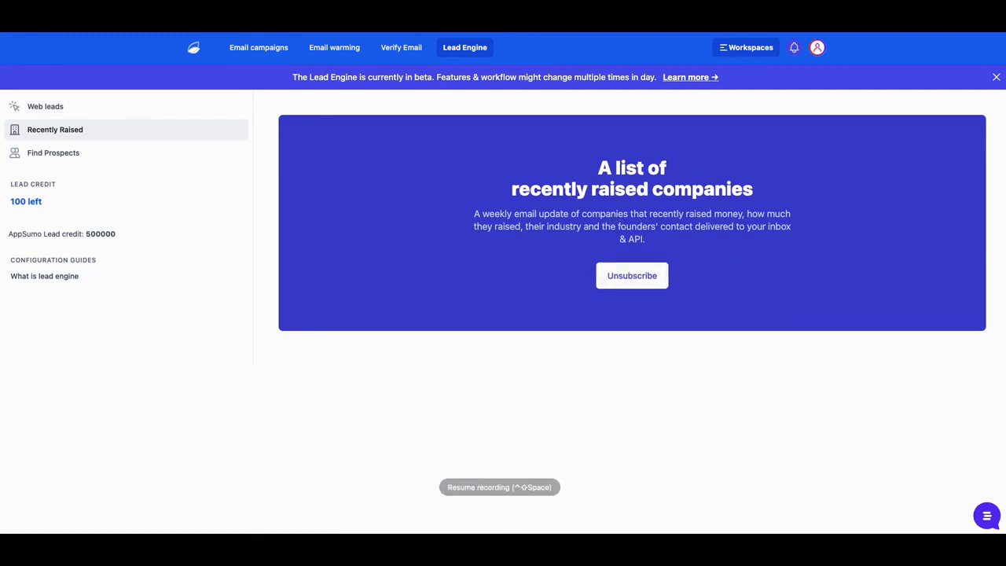